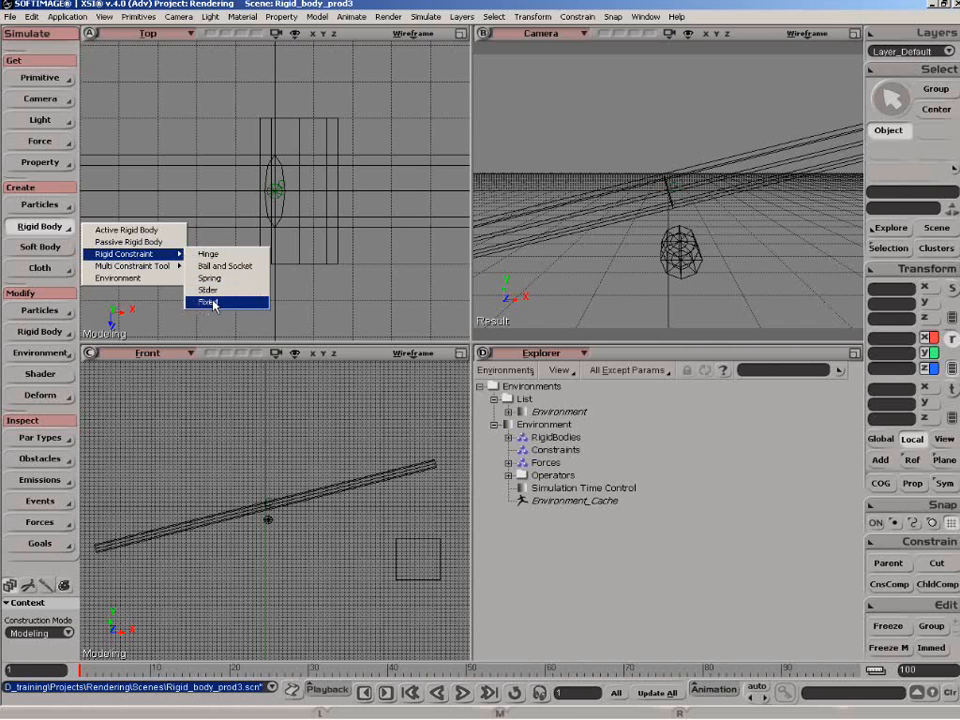
Create hinge constraints with the Multi Constraint Tool, attaching the small cylinder to the long plank and the plank to the cube
{"action": "key", "text": "c"}
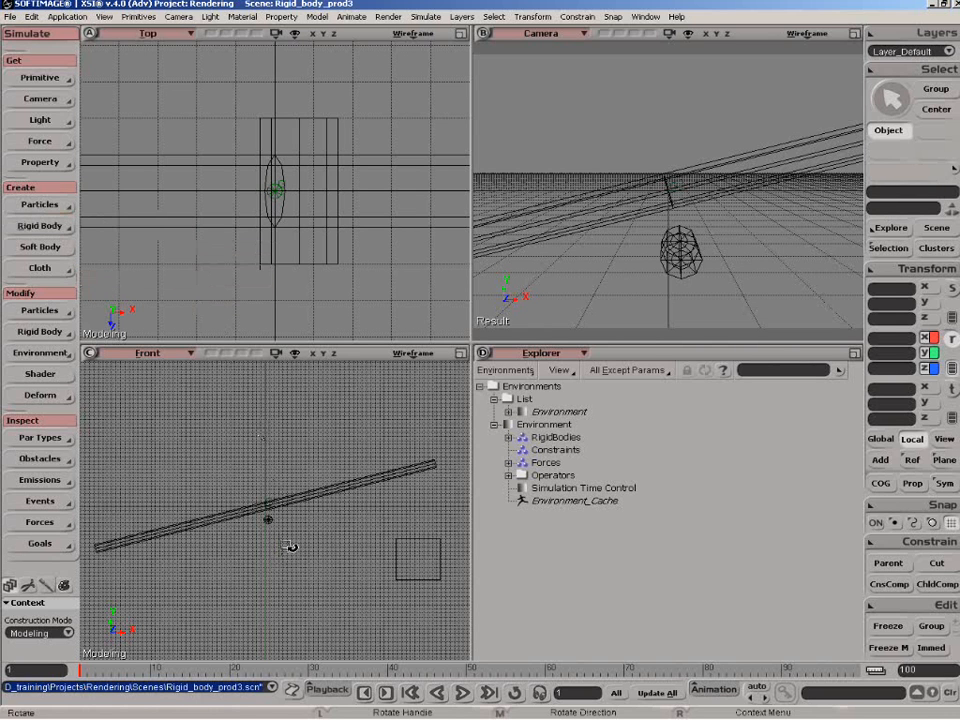
{"action": "scroll", "coordinate": [289, 542], "scroll_direction": "up", "scroll_amount": 3}
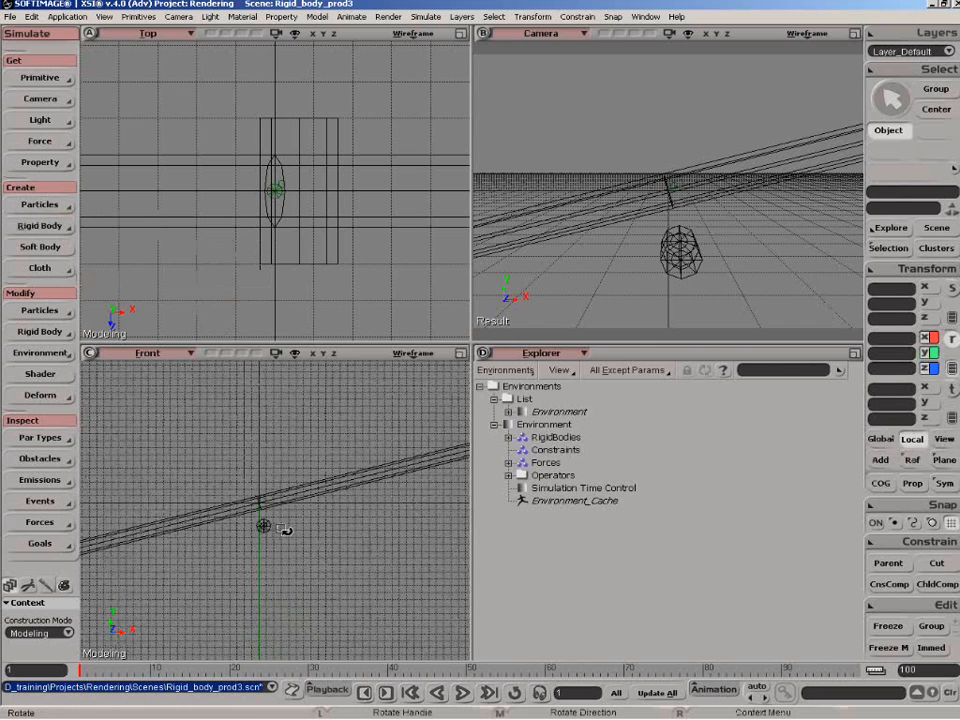
{"action": "key", "text": "space"}
{"action": "left_click", "coordinate": [275, 533]}
{"action": "key", "text": "c"}
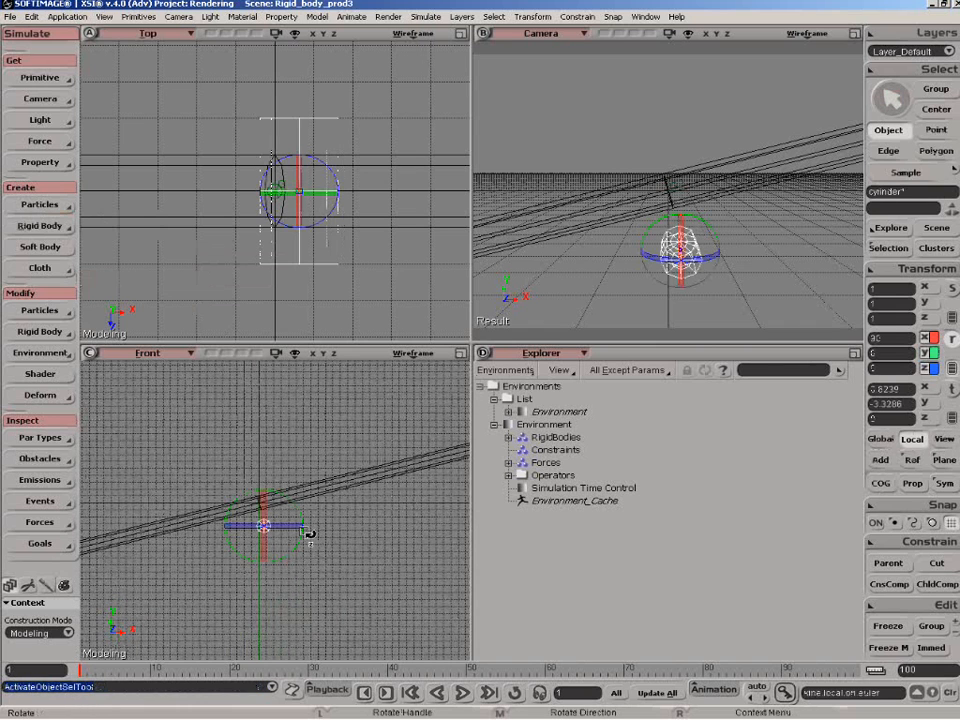
{"action": "key", "text": "z"}
{"action": "left_click_drag", "start_coordinate": [368, 536], "coordinate": [330, 531]}
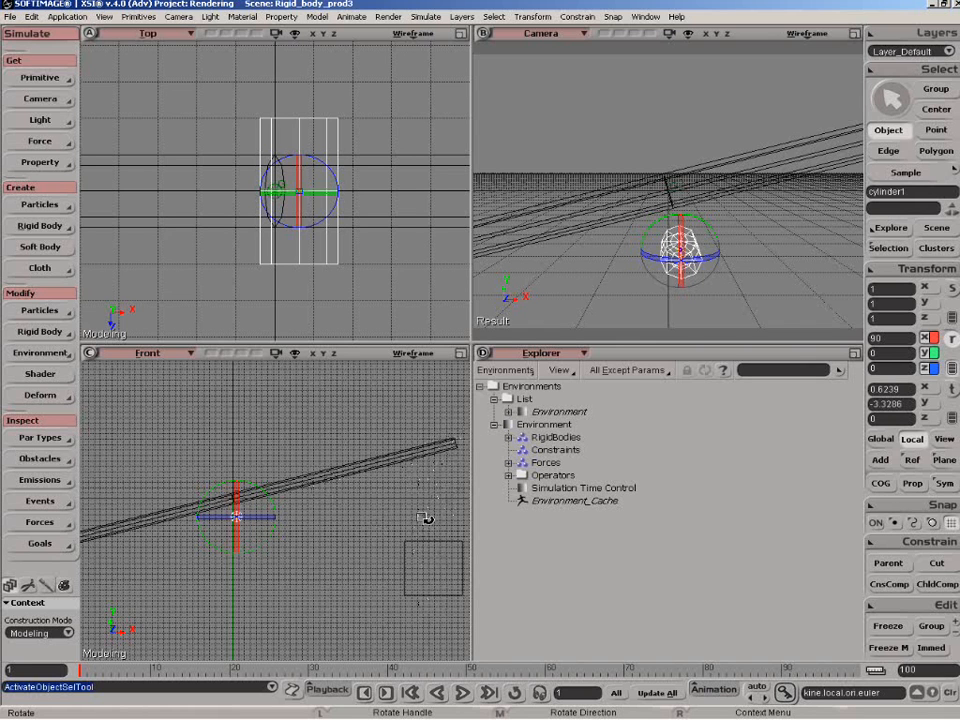
{"action": "left_click", "coordinate": [44, 229]}
{"action": "mouse_move", "coordinate": [133, 270]}
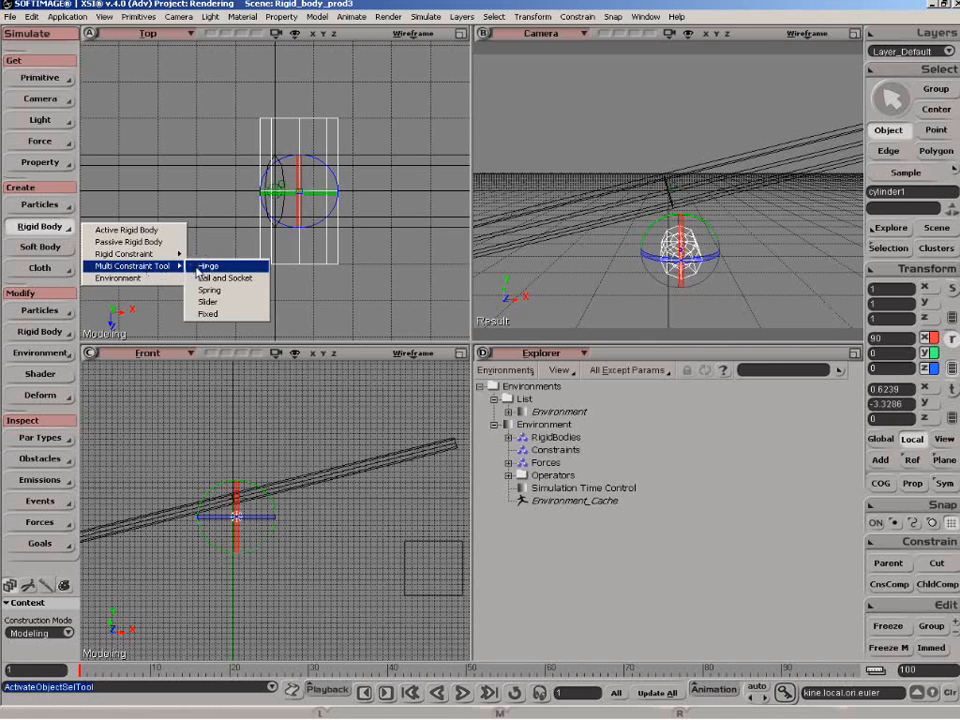
{"action": "left_click", "coordinate": [205, 266]}
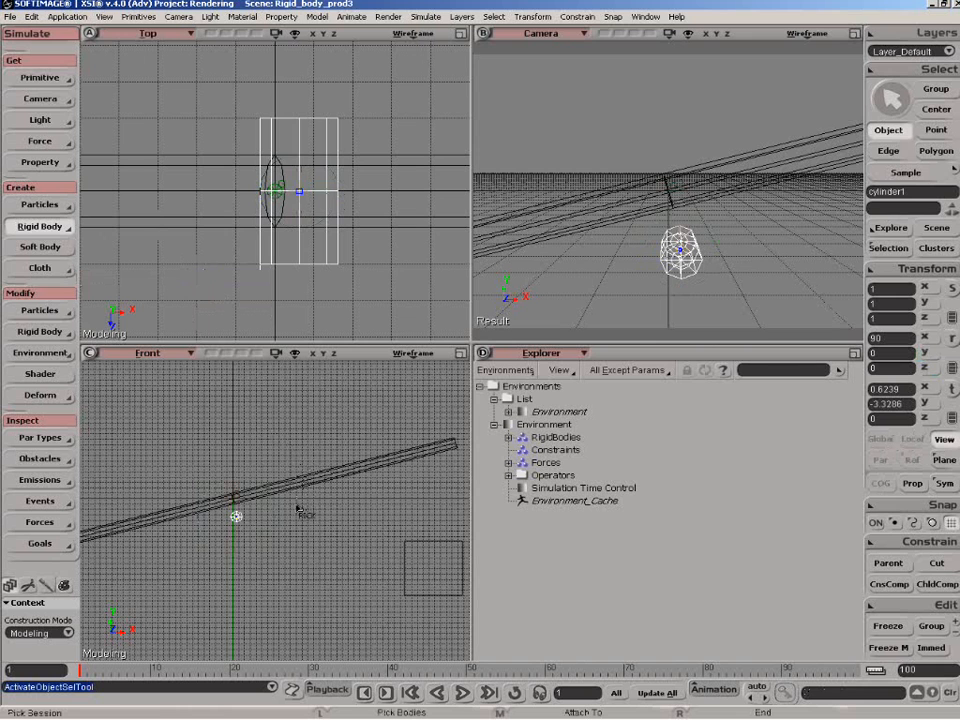
{"action": "middle_click", "coordinate": [312, 484]}
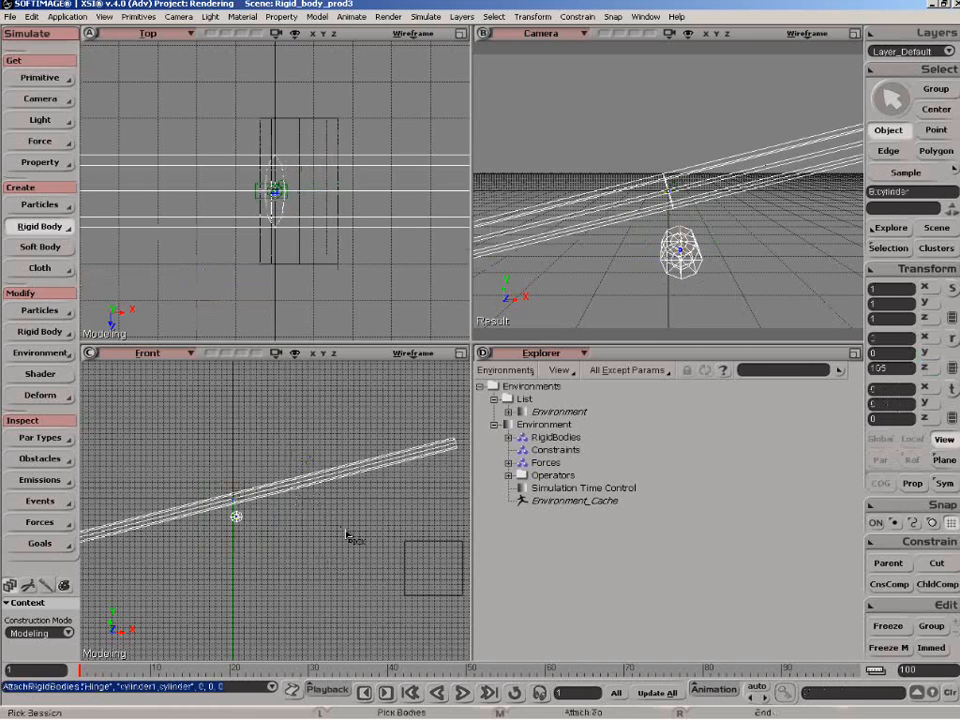
{"action": "middle_click", "coordinate": [431, 567]}
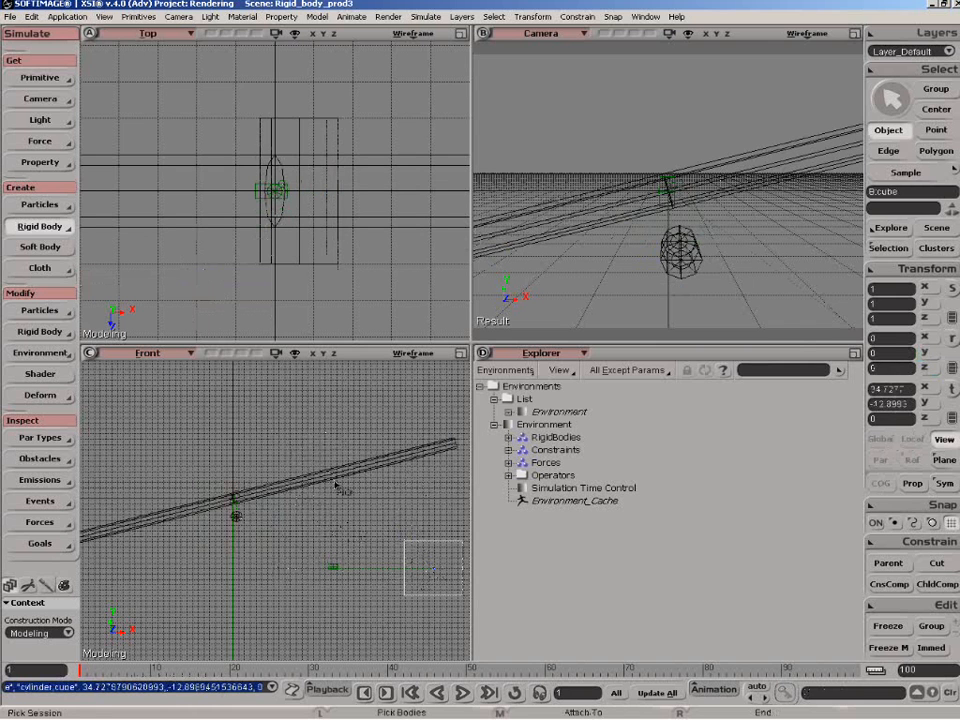
{"action": "right_click", "coordinate": [278, 549]}
Rotate the hinge between the small cylinder and the plank 90 degrees about its local Y axis
{"action": "left_click", "coordinate": [509, 450]}
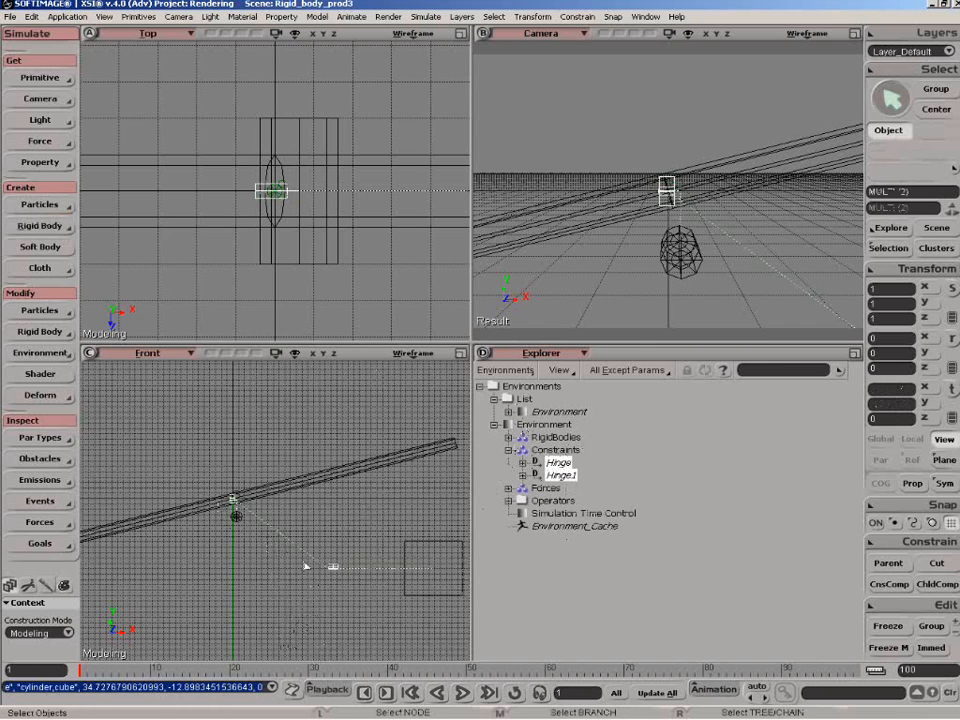
{"action": "left_click", "coordinate": [556, 463]}
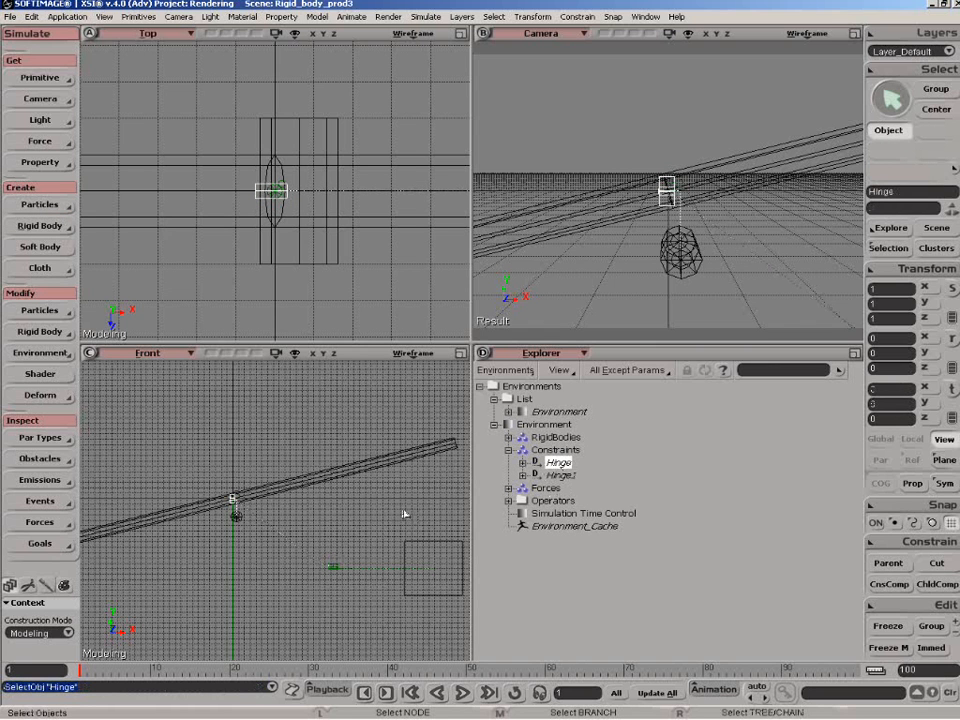
{"action": "key", "text": "c"}
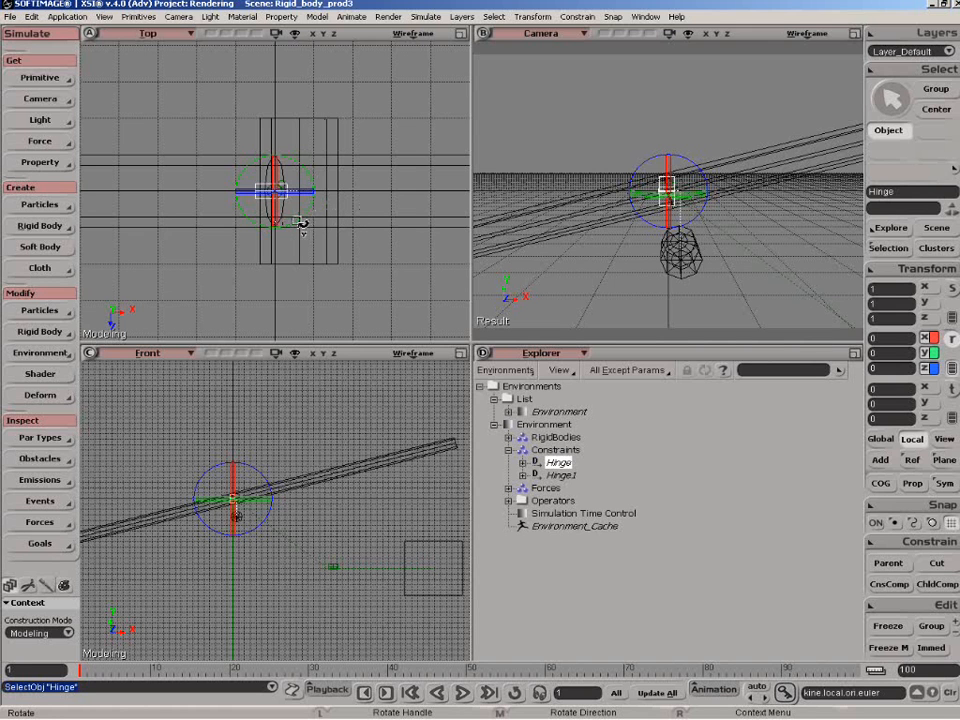
{"action": "left_click_drag", "start_coordinate": [297, 222], "coordinate": [328, 171]}
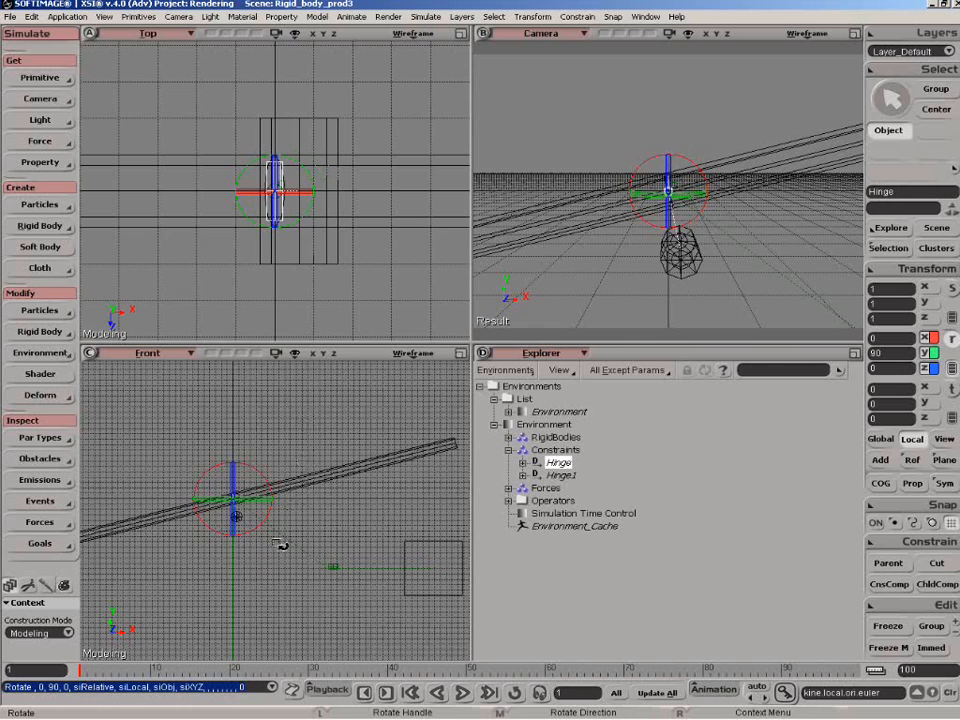
Move that hinge sideways so it sits on the plank above the small cylinder, at about X 0.65, Y 0.18
{"action": "key", "text": "z"}
{"action": "middle_click_drag", "start_coordinate": [287, 540], "coordinate": [198, 540]}
{"action": "left_click_drag", "start_coordinate": [198, 540], "coordinate": [345, 530]}
{"action": "key", "text": "v"}
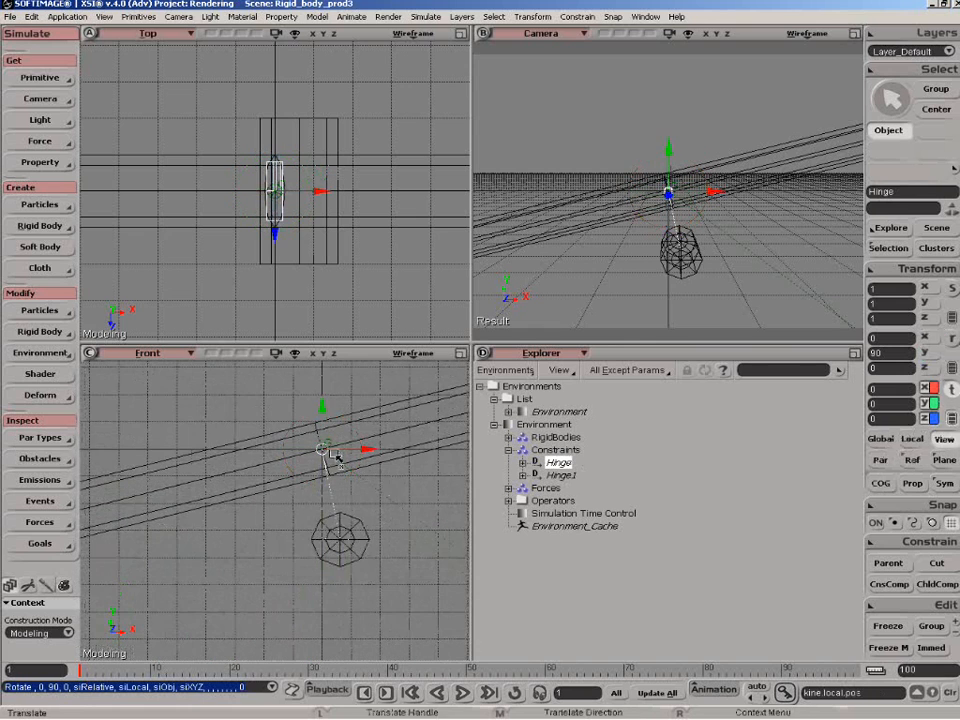
{"action": "left_click_drag", "start_coordinate": [327, 452], "coordinate": [346, 452]}
Rotate the cube's hinge 90 degrees about Y and move it up onto the raised end of the plank
{"action": "key", "text": "z"}
{"action": "right_click_drag", "start_coordinate": [353, 556], "coordinate": [336, 548]}
{"action": "left_click_drag", "start_coordinate": [336, 548], "coordinate": [116, 528]}
{"action": "right_click_drag", "start_coordinate": [360, 555], "coordinate": [309, 556]}
{"action": "key", "text": "space"}
{"action": "left_click_drag", "start_coordinate": [314, 566], "coordinate": [388, 632]}
{"action": "key", "text": "z"}
{"action": "right_click_drag", "start_coordinate": [394, 617], "coordinate": [336, 611]}
{"action": "key", "text": "c"}
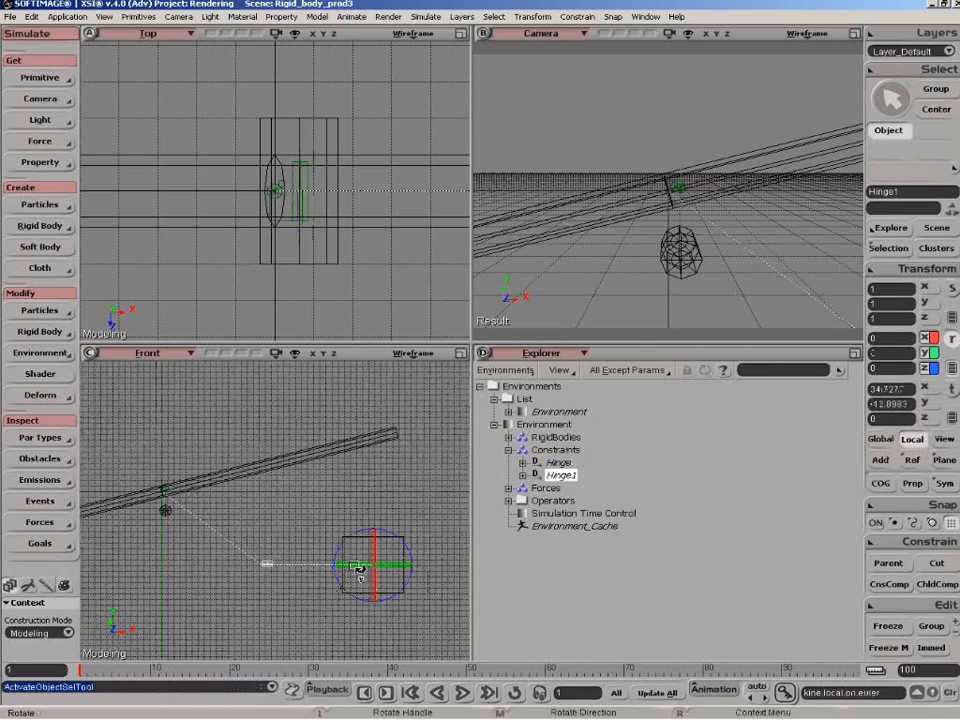
{"action": "left_click_drag", "start_coordinate": [358, 568], "coordinate": [380, 440]}
{"action": "key", "text": "v"}
Set the current placement of both hinges as their rigid body initial state, play the simulation and return to the first frame
{"action": "key", "text": "space"}
{"action": "left_click", "coordinate": [295, 548]}
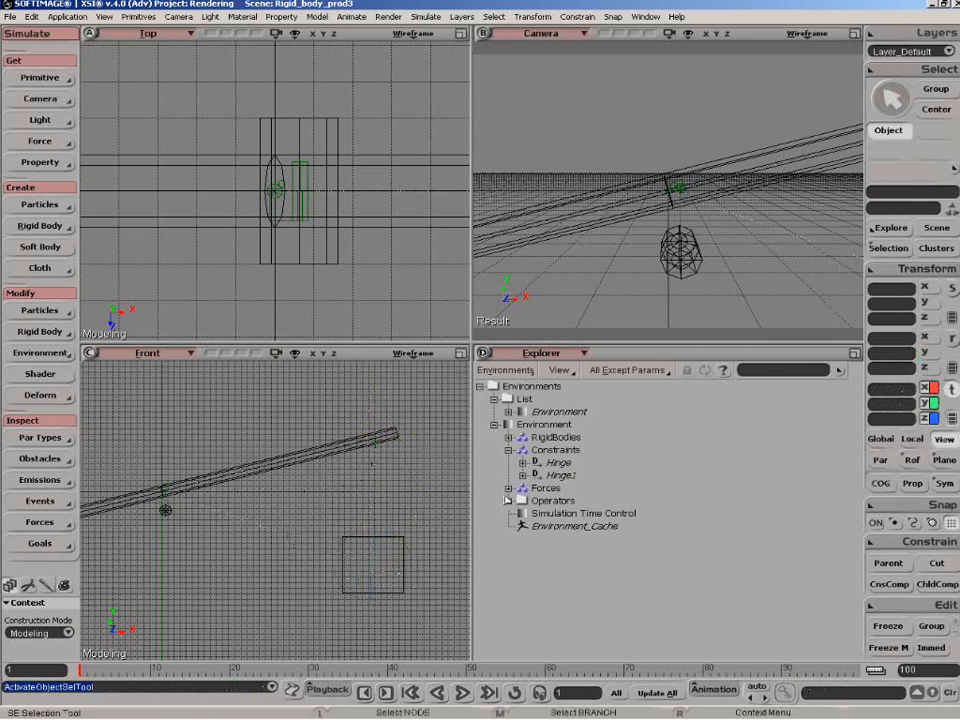
{"action": "left_click", "coordinate": [557, 462]}
{"action": "left_click", "coordinate": [561, 475], "text": "ctrl"}
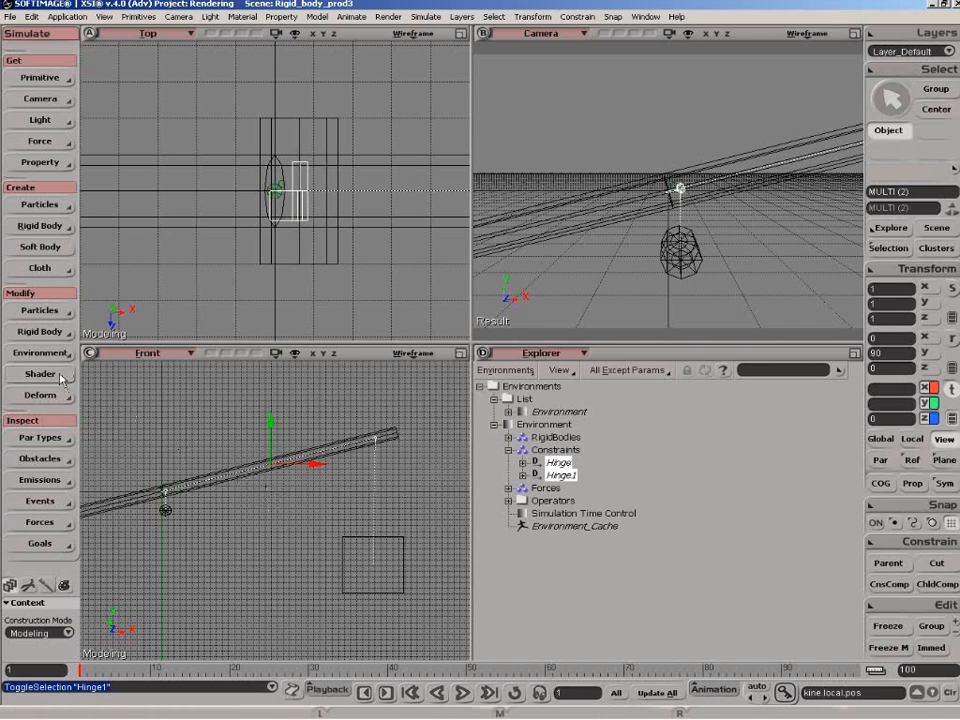
{"action": "left_click", "coordinate": [40, 334]}
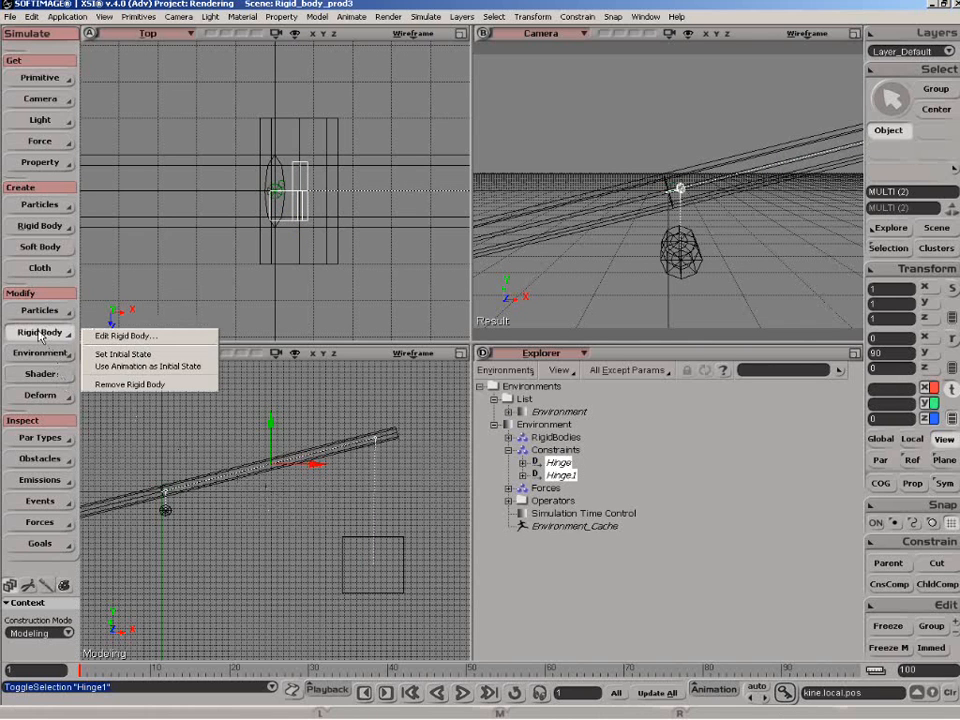
{"action": "left_click", "coordinate": [156, 355]}
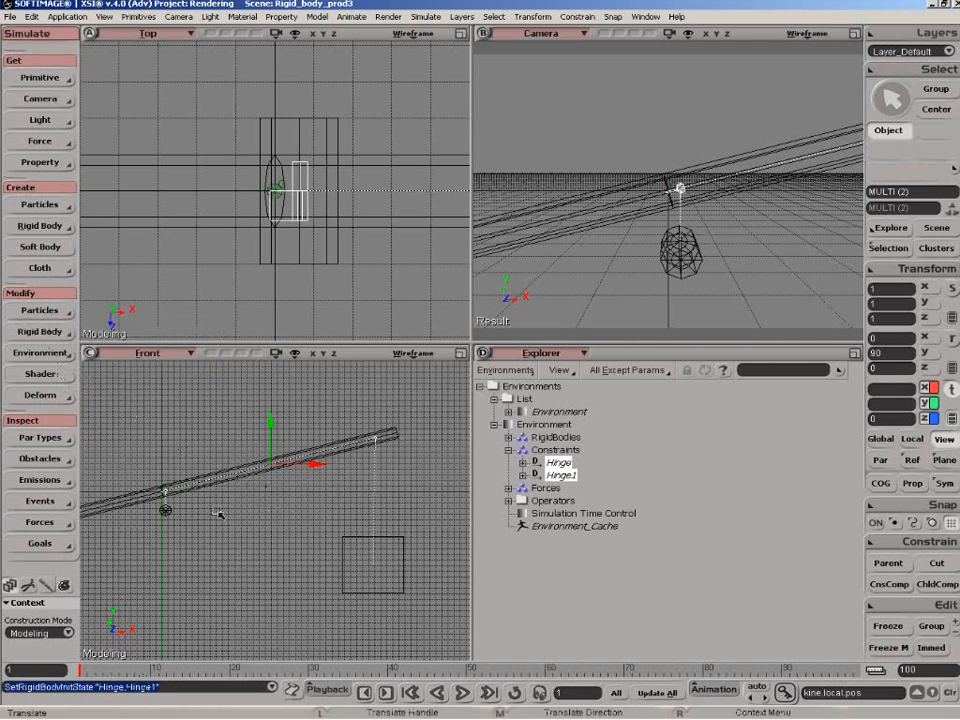
{"action": "left_click", "coordinate": [462, 694]}
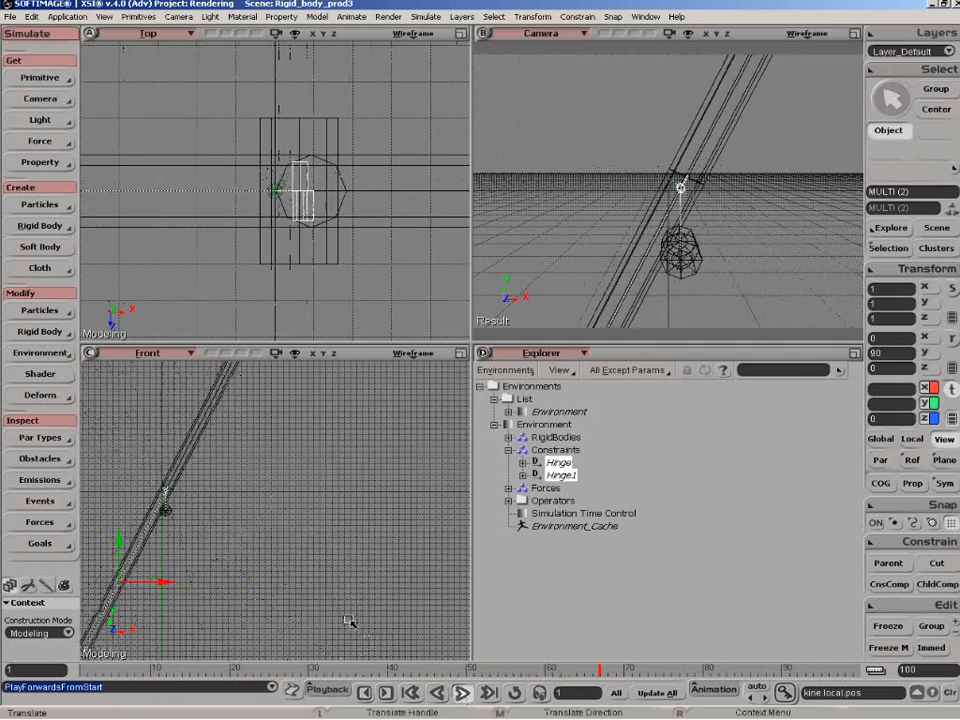
{"action": "left_click_drag", "start_coordinate": [334, 671], "coordinate": [75, 668]}
Set the cube's mass to 1000 in its inertial properties
{"action": "key", "text": "space"}
{"action": "left_click", "coordinate": [343, 576]}
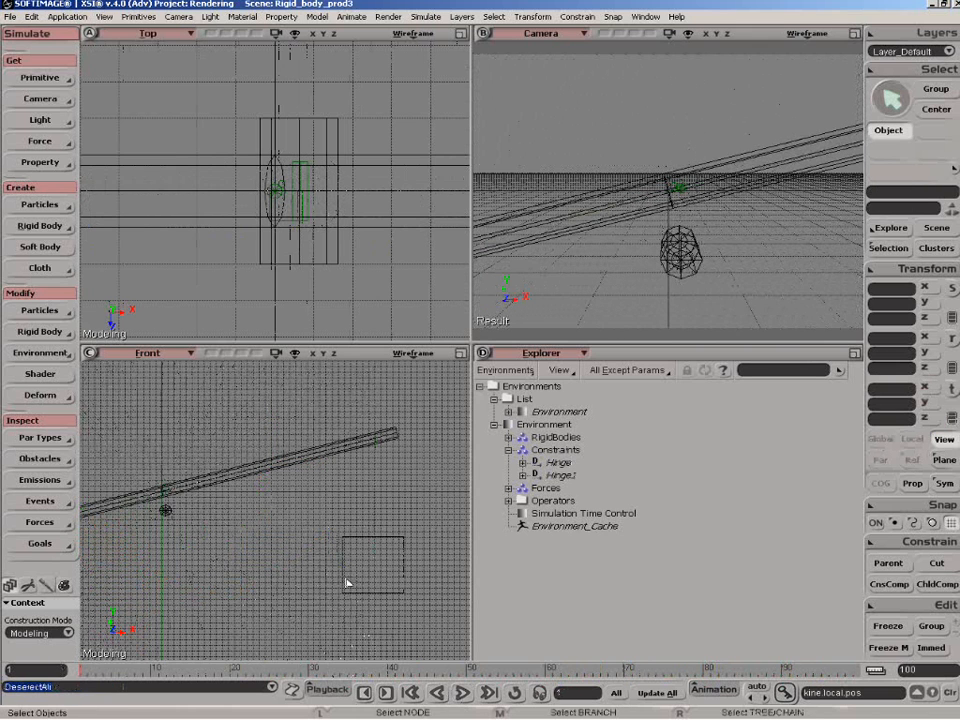
{"action": "left_click", "coordinate": [348, 574]}
{"action": "left_click", "coordinate": [899, 248]}
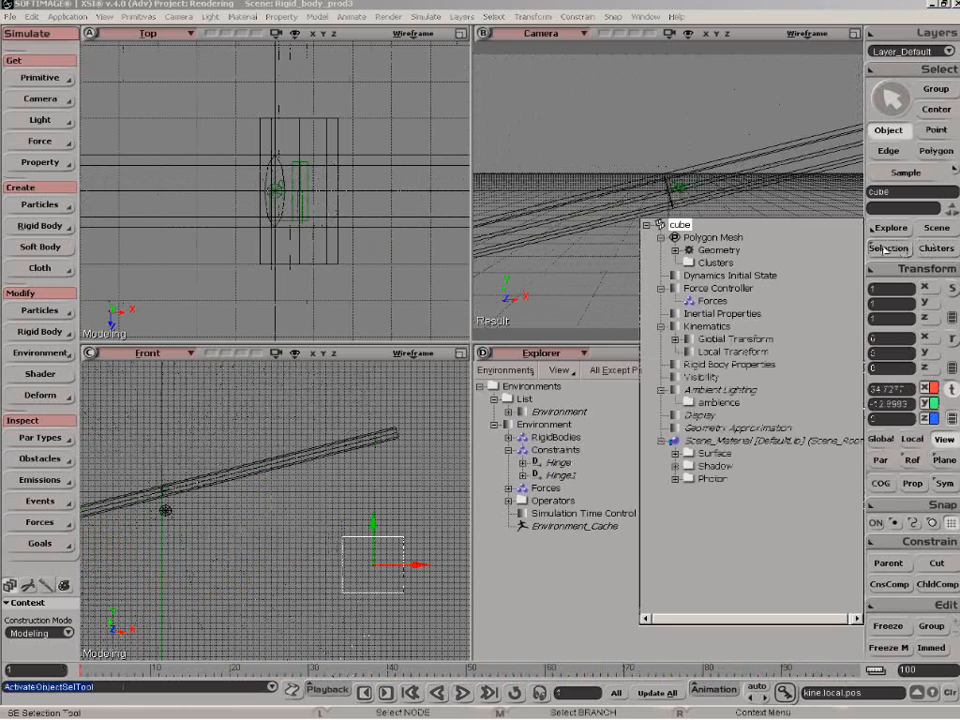
{"action": "left_click", "coordinate": [720, 313]}
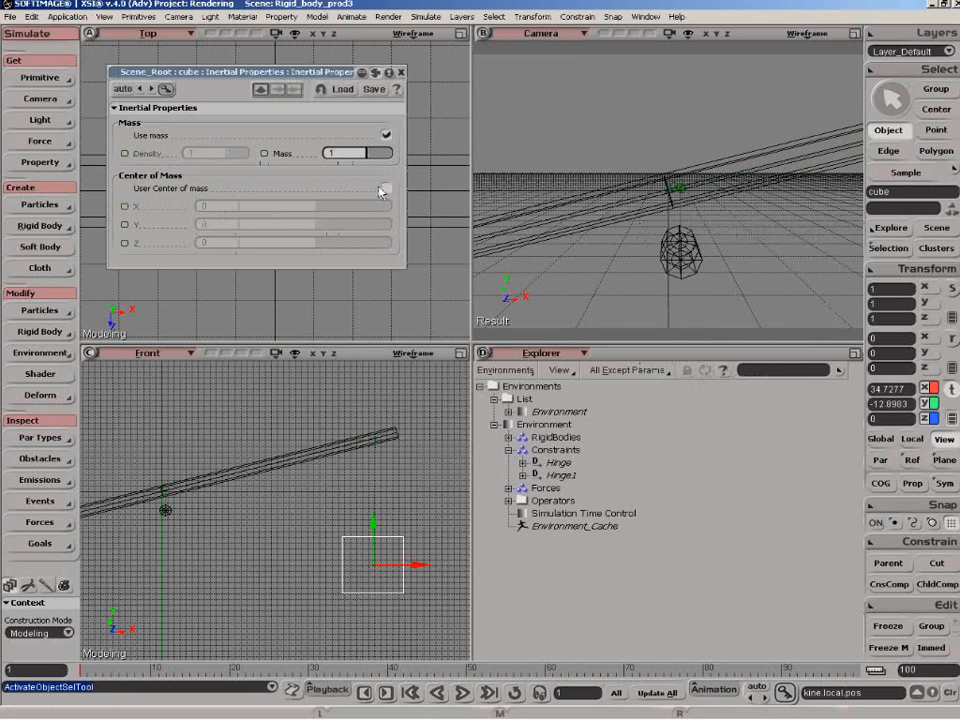
{"action": "left_click", "coordinate": [346, 153]}
{"action": "type", "text": "1000"}
{"action": "key", "text": "Return"}
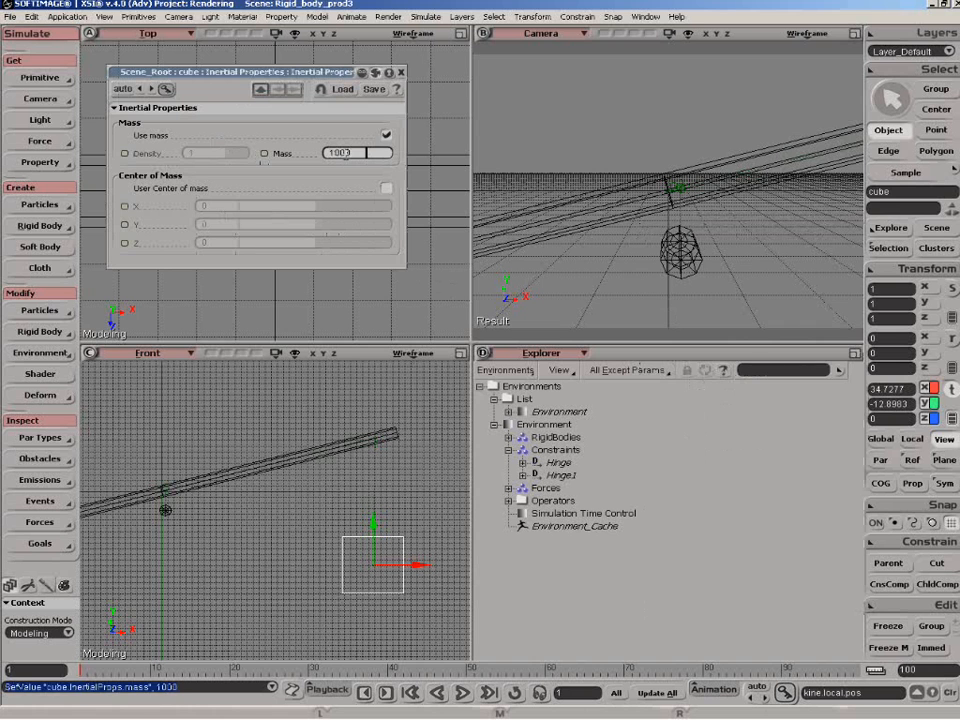
{"action": "left_click", "coordinate": [400, 73]}
Play the simulation with the heavier cube and return to the first frame
{"action": "left_click", "coordinate": [463, 693]}
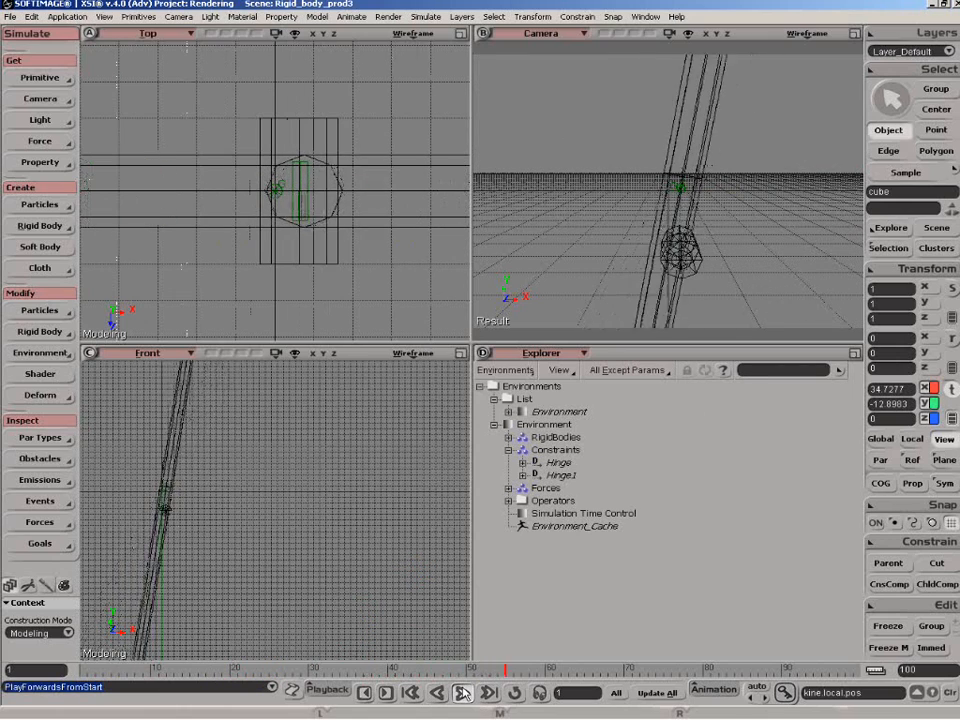
{"action": "right_click", "coordinate": [282, 618]}
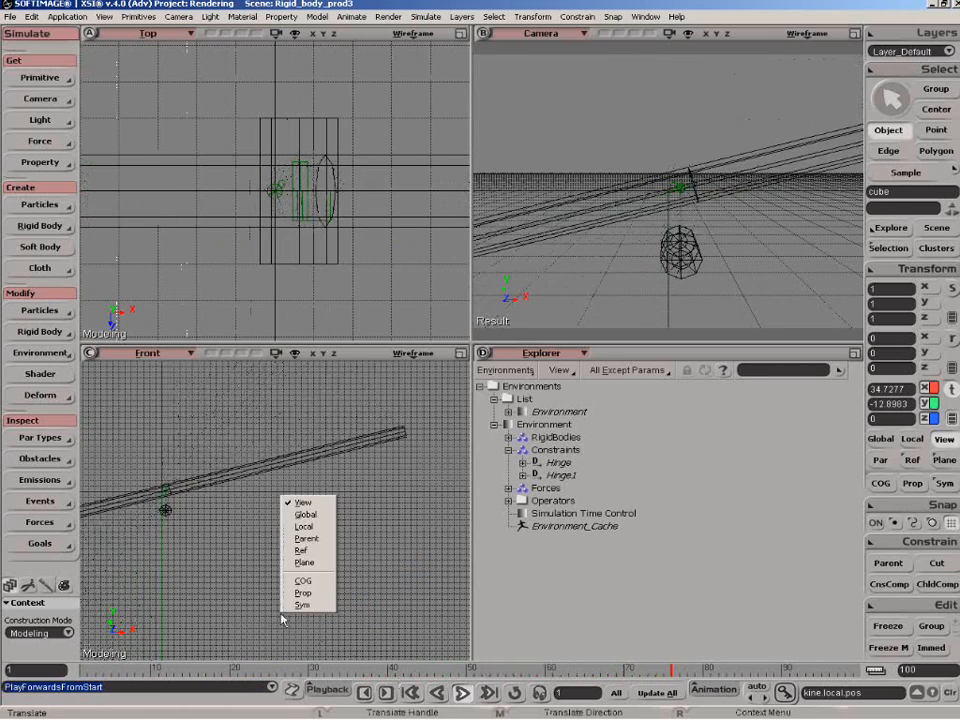
{"action": "key", "text": "z"}
{"action": "right_click", "coordinate": [202, 608]}
{"action": "left_click_drag", "start_coordinate": [239, 669], "coordinate": [51, 663]}
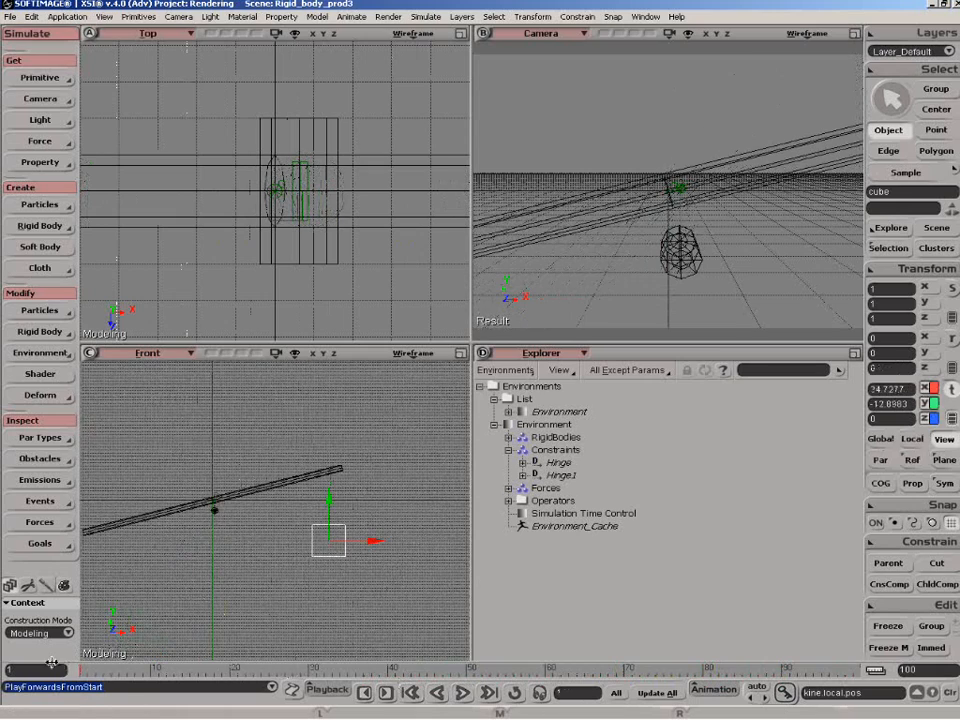
Move the cube outward to about X 38.06, Y -12.78 and set this position as its rigid body initial state
{"action": "key", "text": "z"}
{"action": "middle_click", "coordinate": [315, 570]}
{"action": "left_click_drag", "start_coordinate": [306, 562], "coordinate": [193, 559]}
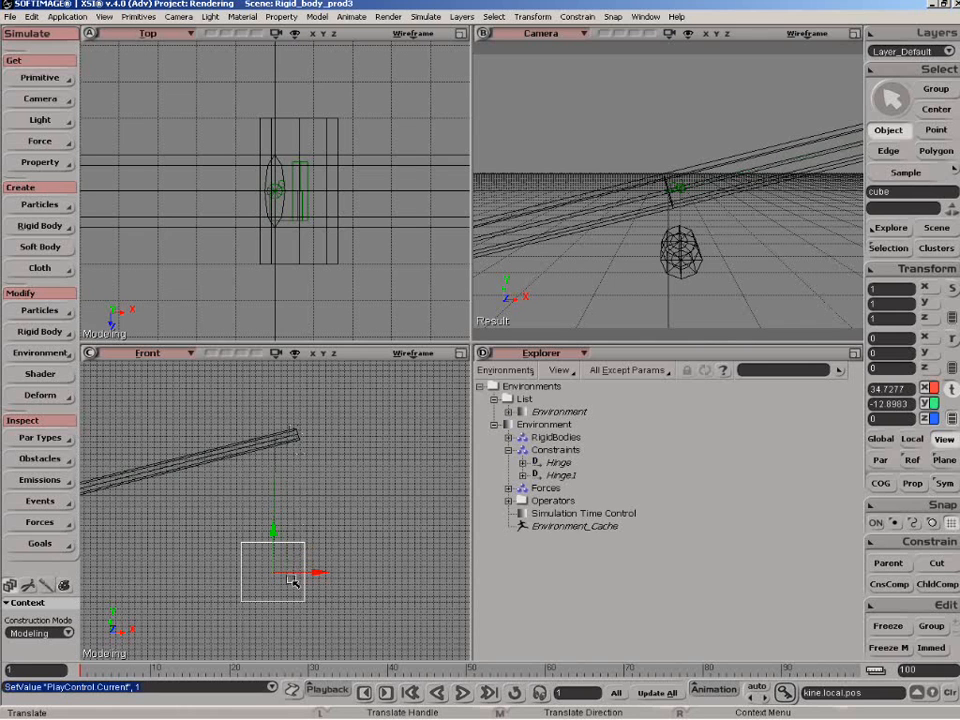
{"action": "left_click_drag", "start_coordinate": [278, 576], "coordinate": [298, 576]}
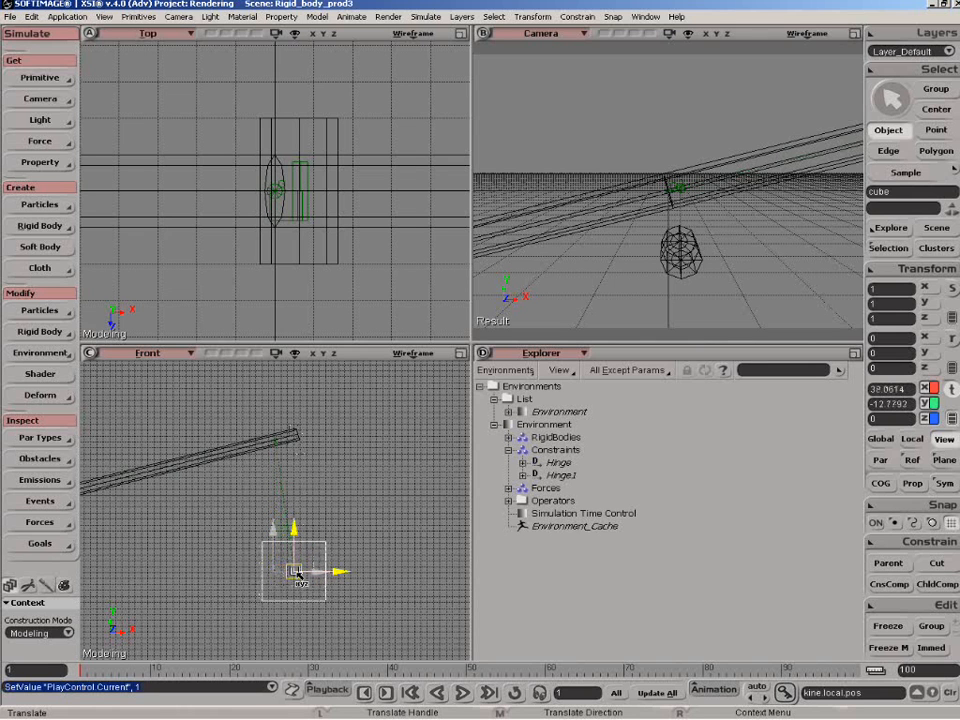
{"action": "left_click", "coordinate": [30, 334]}
{"action": "left_click", "coordinate": [125, 352]}
Move the cube's hinge to the tip of the plank at about X 38.08, Y 10.43 and set its initial state
{"action": "key", "text": "space"}
{"action": "left_click", "coordinate": [297, 484]}
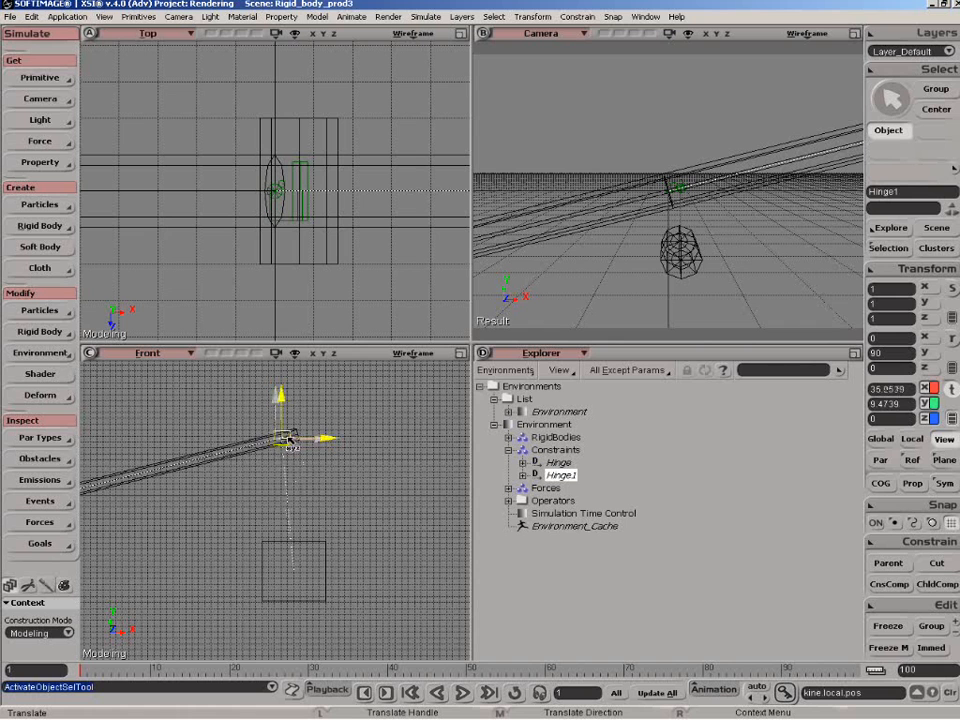
{"action": "left_click_drag", "start_coordinate": [297, 437], "coordinate": [297, 437]}
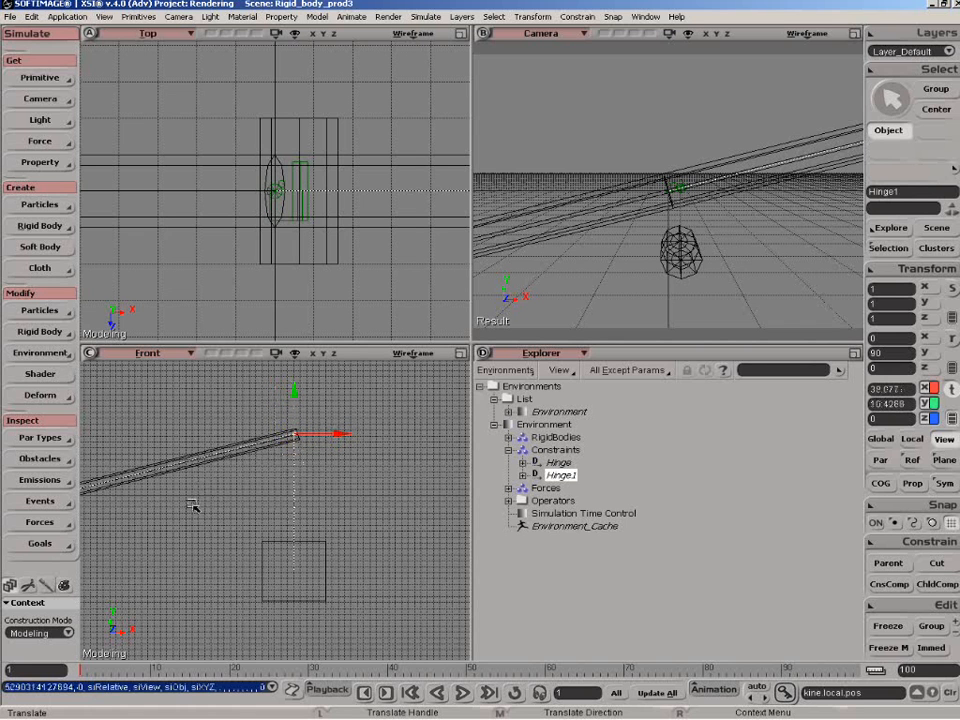
{"action": "left_click", "coordinate": [40, 331]}
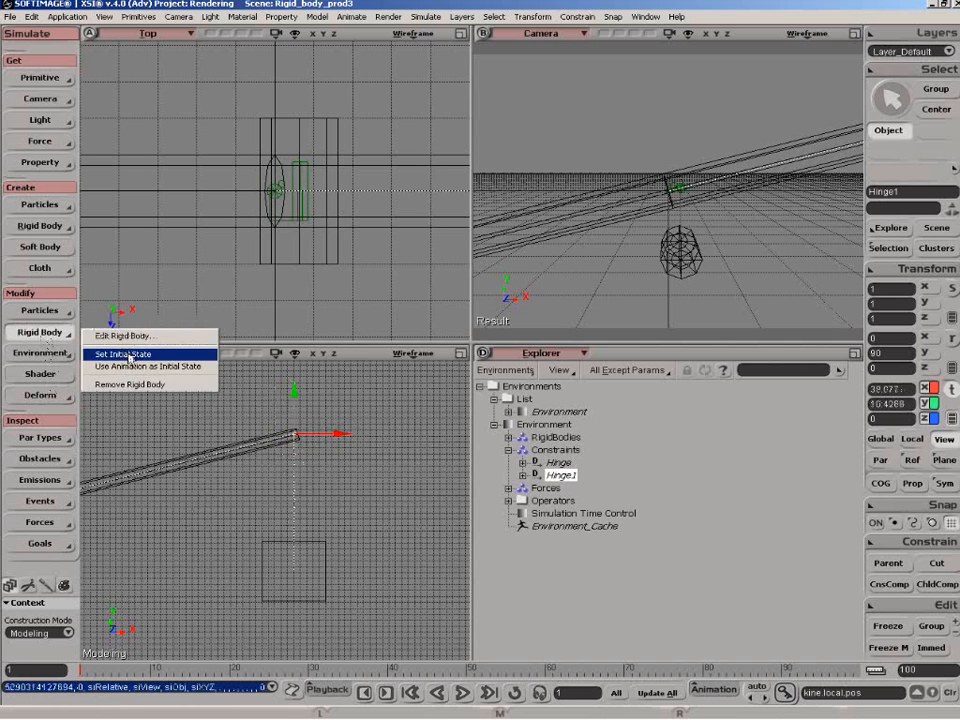
{"action": "left_click", "coordinate": [125, 356]}
Play the simulation with the repositioned cube and hinge, stop it and return to the first frame
{"action": "key", "text": "z"}
{"action": "right_click_drag", "start_coordinate": [322, 540], "coordinate": [242, 536]}
{"action": "left_click_drag", "start_coordinate": [242, 536], "coordinate": [274, 534]}
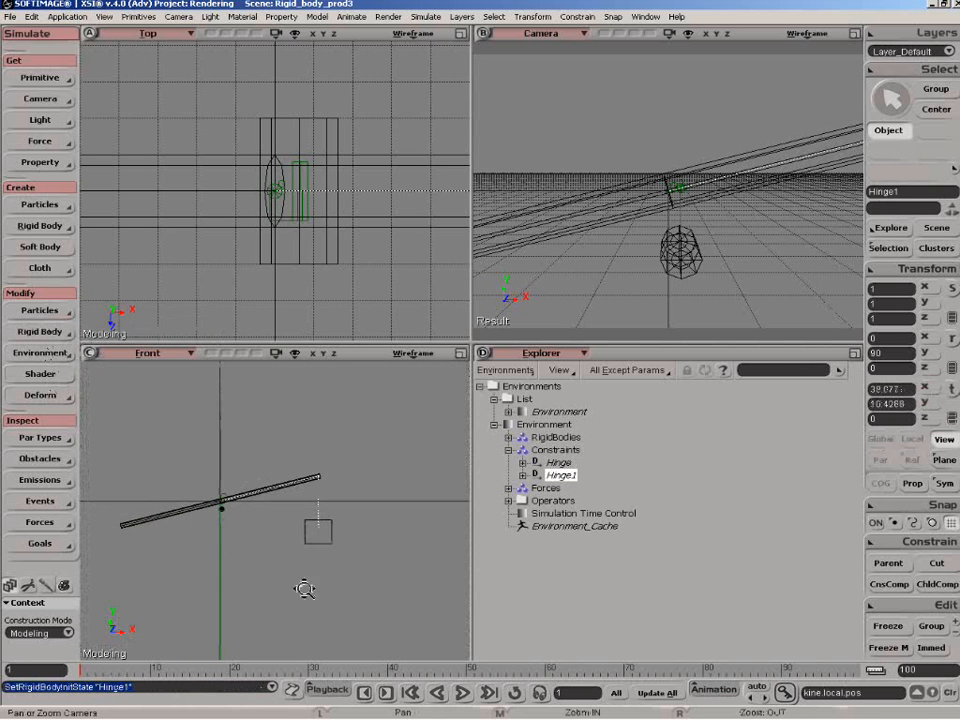
{"action": "left_click", "coordinate": [463, 692]}
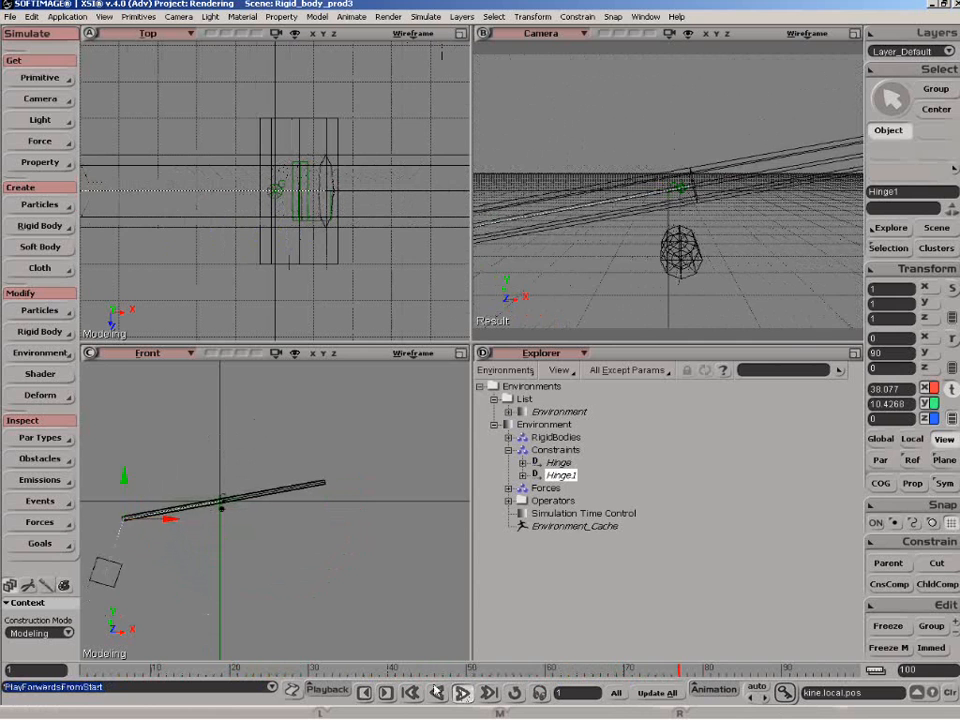
{"action": "left_click", "coordinate": [463, 693]}
{"action": "left_click", "coordinate": [411, 692]}
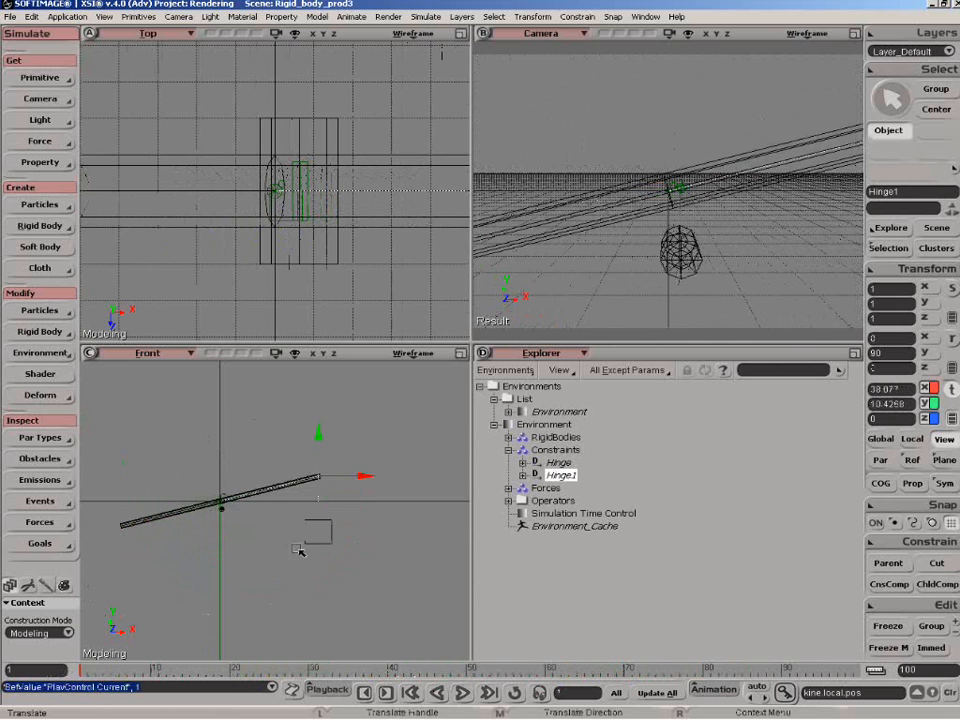
Set the Spring (Kp) and Damping (Kd) of both hinges to 0 in their Rigid Dynamics Cns properties
{"action": "scroll", "coordinate": [310, 550], "scroll_direction": "up", "scroll_amount": 5}
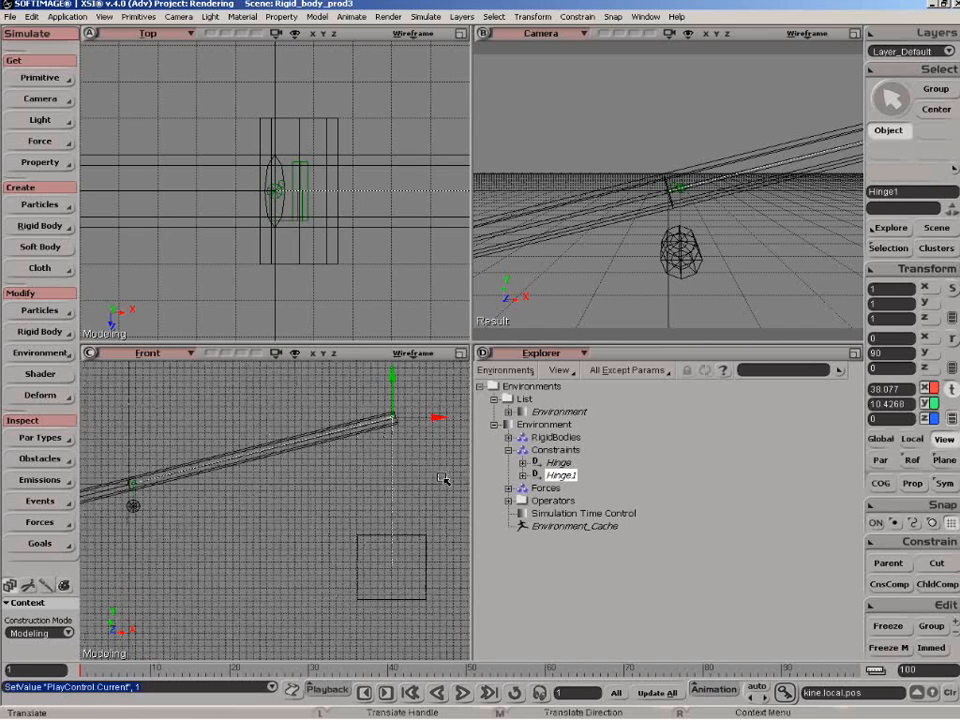
{"action": "left_click", "coordinate": [884, 250]}
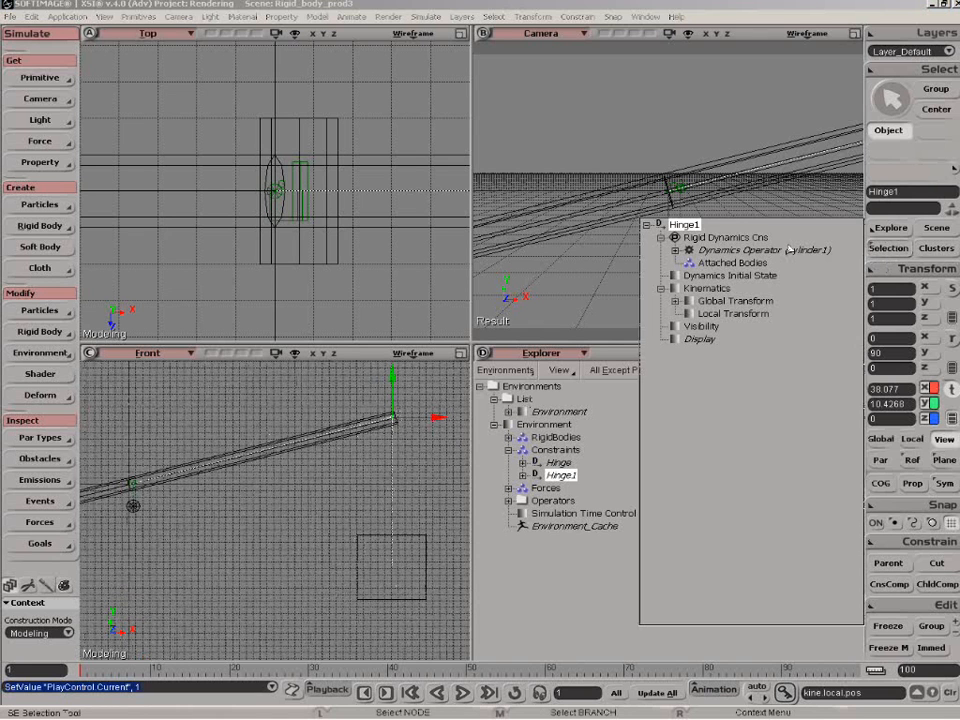
{"action": "left_click", "coordinate": [676, 238]}
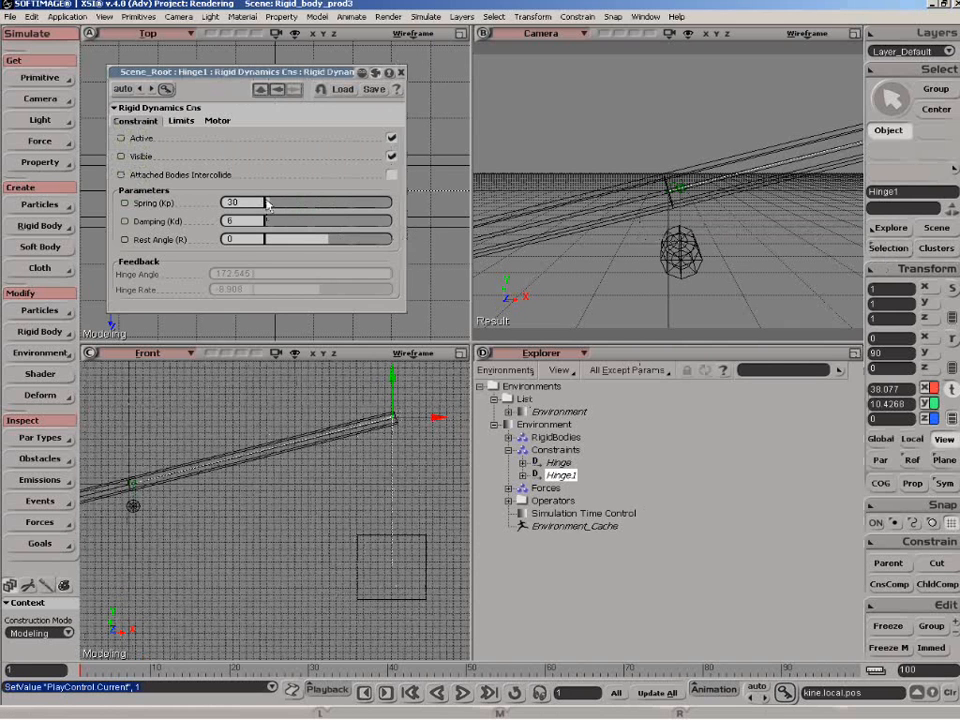
{"action": "mouse_move", "coordinate": [272, 205]}
{"action": "left_mouse_down"}
{"action": "mouse_move", "coordinate": [236, 206]}
{"action": "mouse_move", "coordinate": [245, 221]}
{"action": "mouse_move", "coordinate": [236, 221]}
{"action": "mouse_move", "coordinate": [239, 205]}
{"action": "mouse_move", "coordinate": [264, 222]}
{"action": "left_mouse_up"}
{"action": "left_click", "coordinate": [558, 463]}
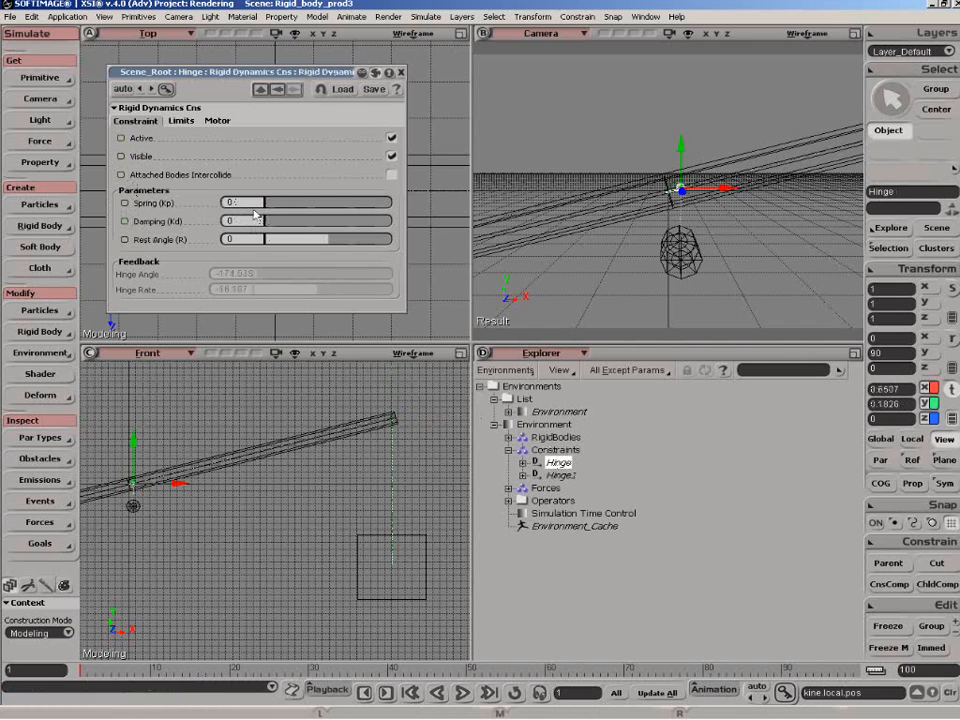
{"action": "left_click", "coordinate": [400, 72]}
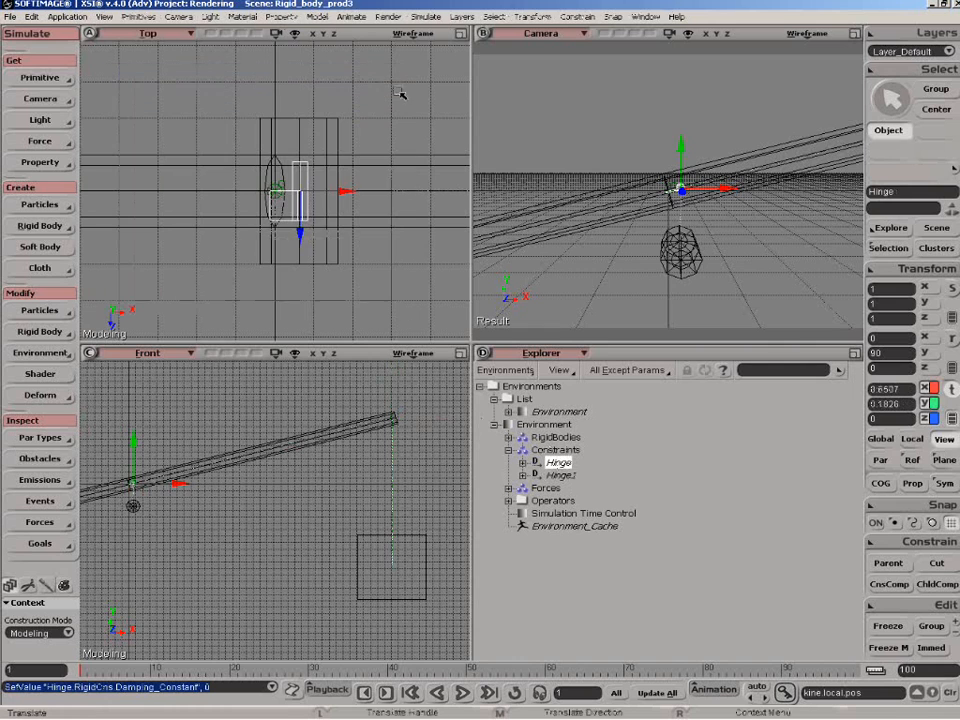
Replay the simulation with the whole plank and cube in view to check the undamped hinges
{"action": "key", "text": "z"}
{"action": "right_click", "coordinate": [345, 560]}
{"action": "left_click_drag", "start_coordinate": [334, 570], "coordinate": [367, 575]}
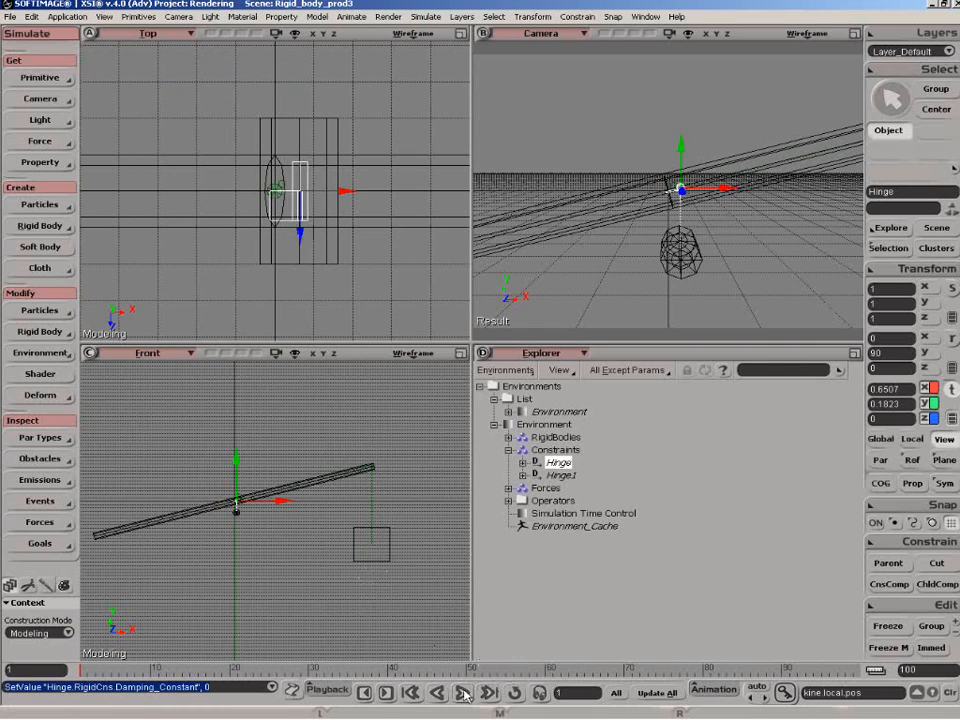